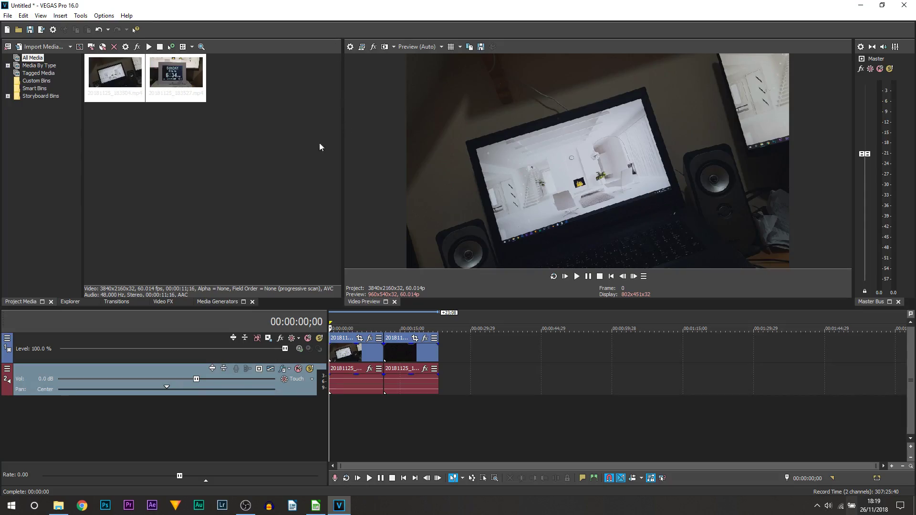
{"action": "scroll", "coordinate": [340, 440], "scroll_direction": "up", "scroll_amount": 2}
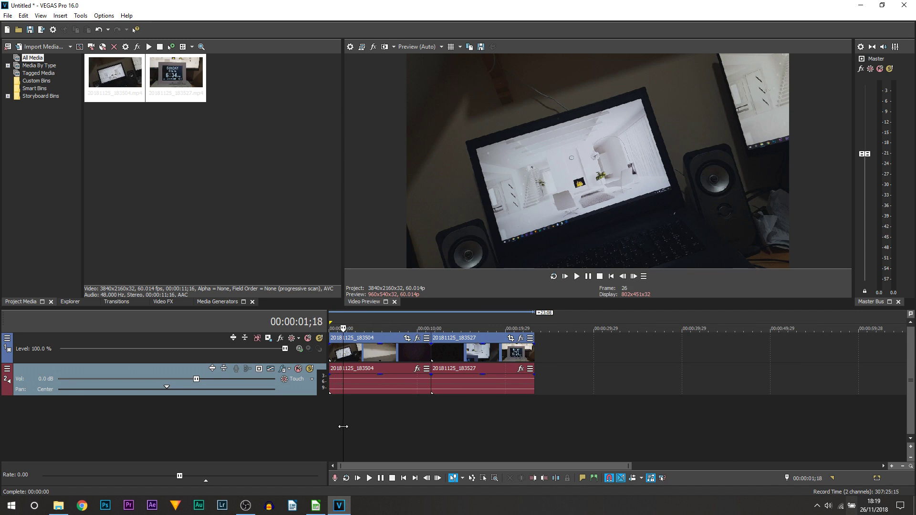
{"action": "left_click_drag", "start_coordinate": [354, 426], "coordinate": [445, 429]}
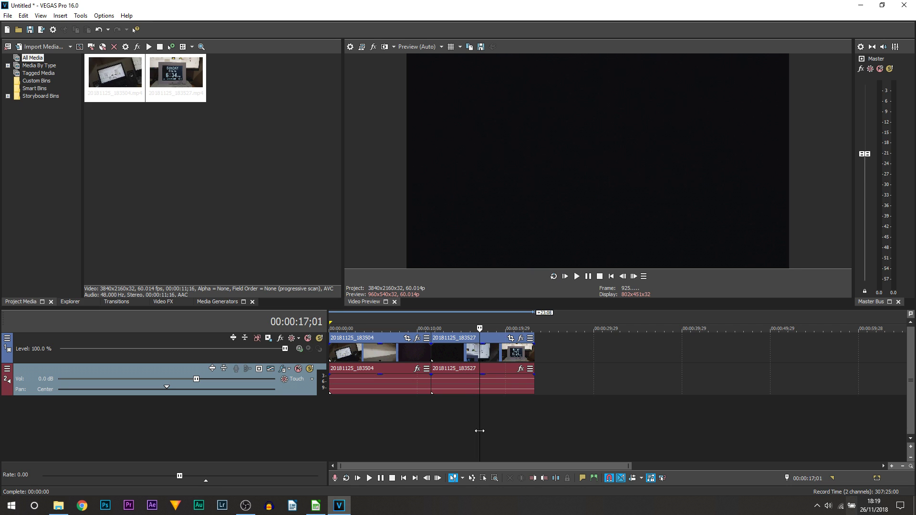
{"action": "left_click_drag", "start_coordinate": [481, 431], "coordinate": [329, 425]}
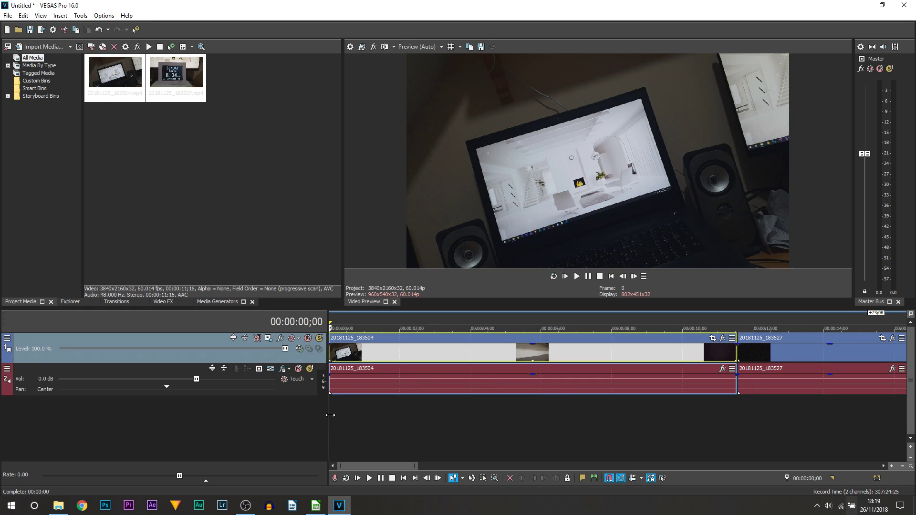
{"action": "left_click_drag", "start_coordinate": [332, 410], "coordinate": [418, 420]}
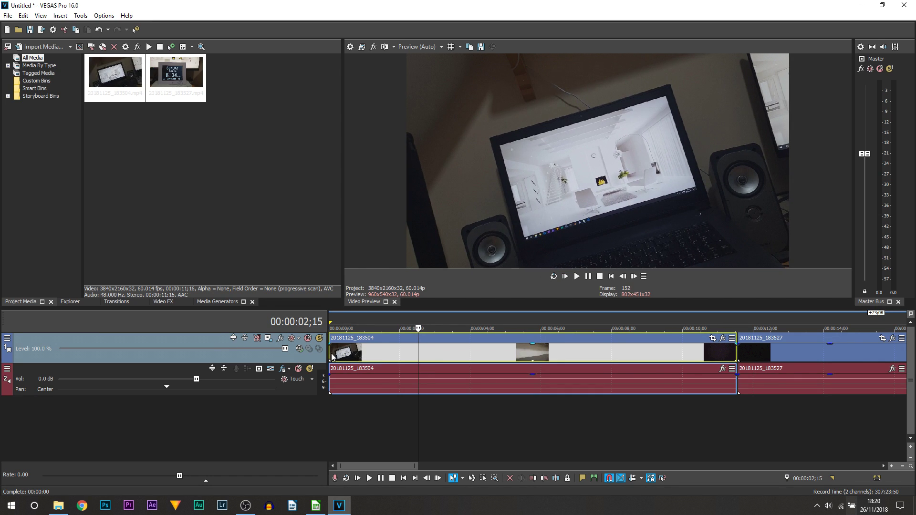
- Trim the first clip's start to 00:00:02;15 and scrub through the trimmed clip to review it
{"action": "left_click_drag", "start_coordinate": [329, 353], "coordinate": [370, 342]}
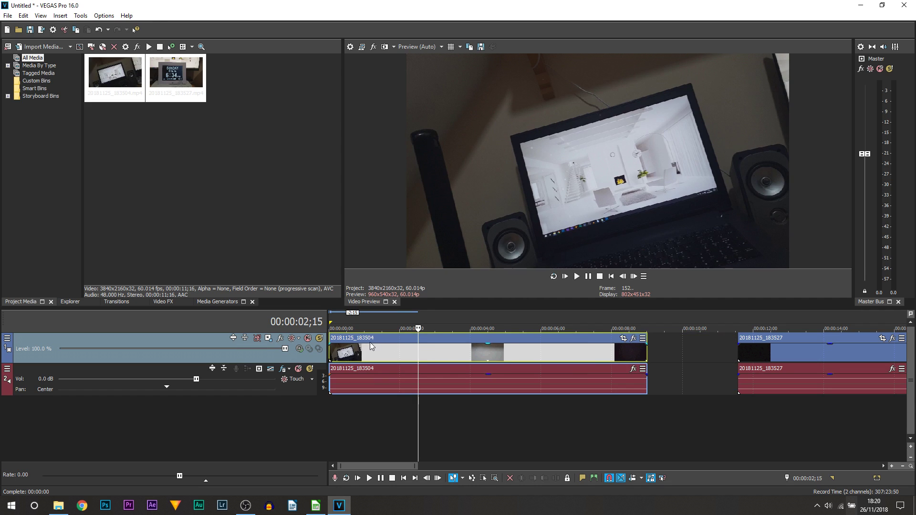
{"action": "left_click", "coordinate": [339, 353]}
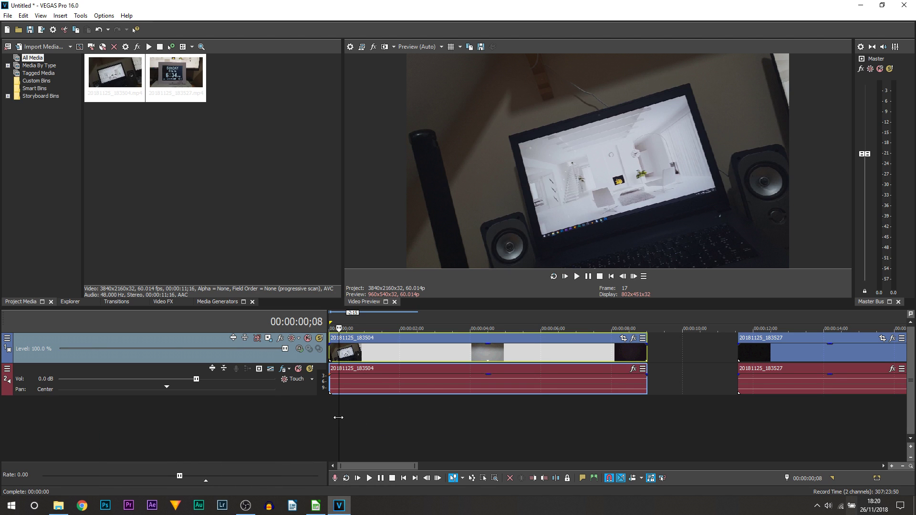
{"action": "left_click_drag", "start_coordinate": [339, 418], "coordinate": [413, 420]}
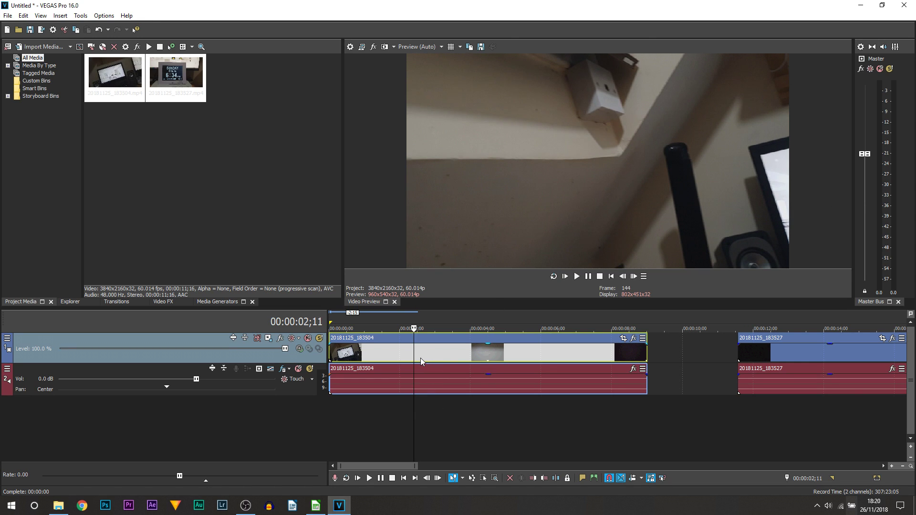
- Drop a marker at 00:00:02;11 and add a Velocity envelope to clip 20181125_183504
{"action": "key", "text": "m"}
{"action": "scroll", "coordinate": [445, 421], "scroll_direction": "up", "scroll_amount": 2}
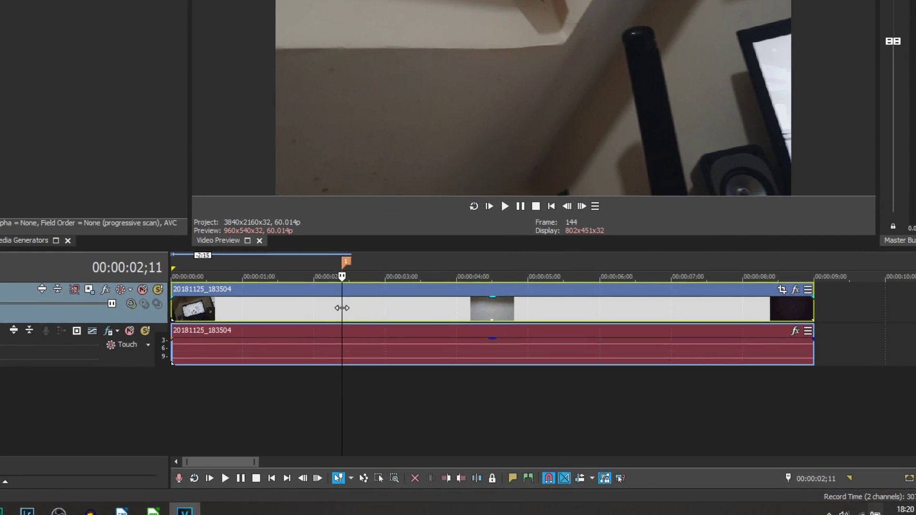
{"action": "right_click", "coordinate": [402, 330]}
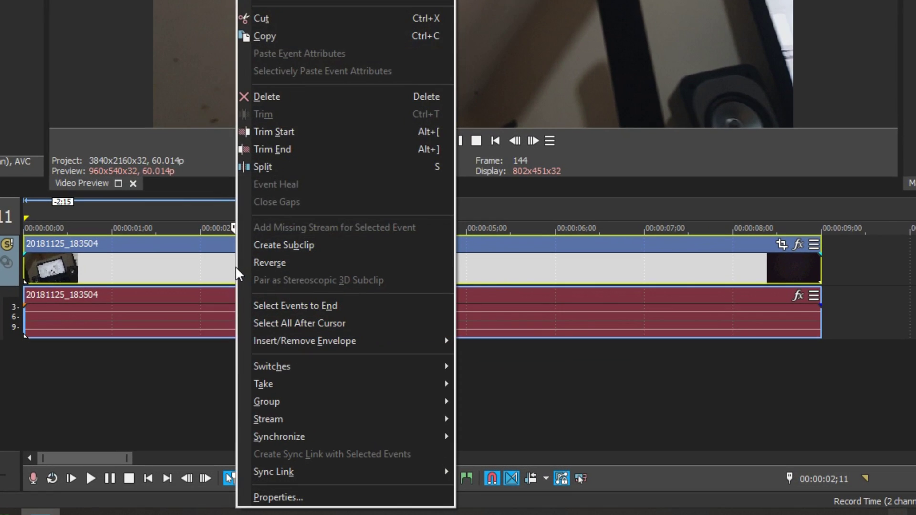
{"action": "mouse_move", "coordinate": [370, 344]}
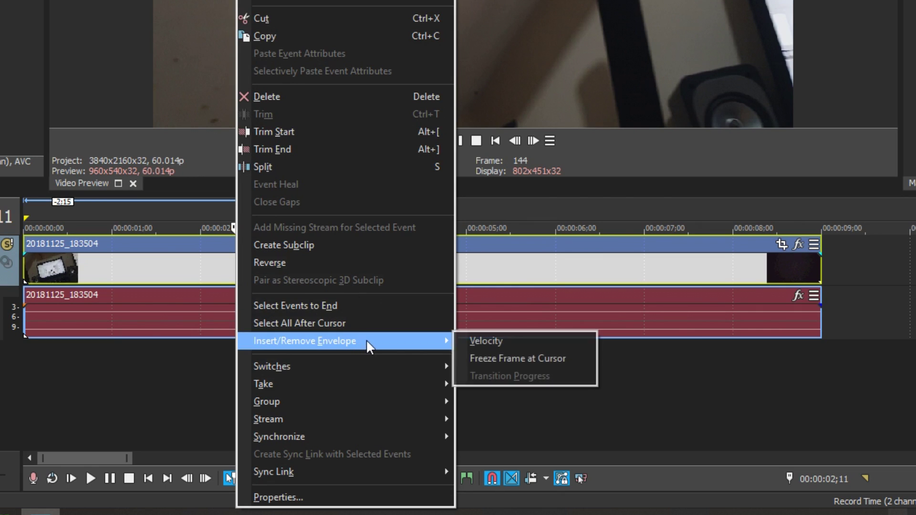
{"action": "left_click", "coordinate": [541, 336]}
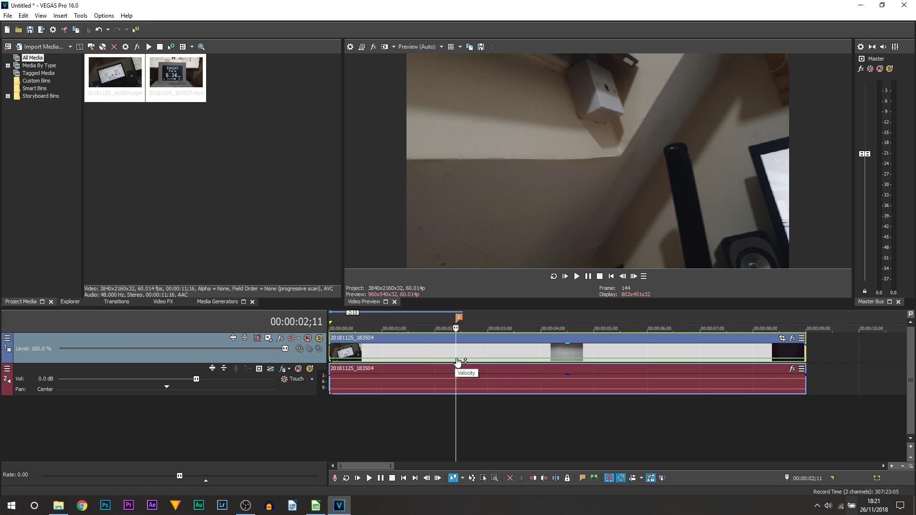
{"action": "scroll", "coordinate": [516, 378], "scroll_direction": "up", "scroll_amount": 5}
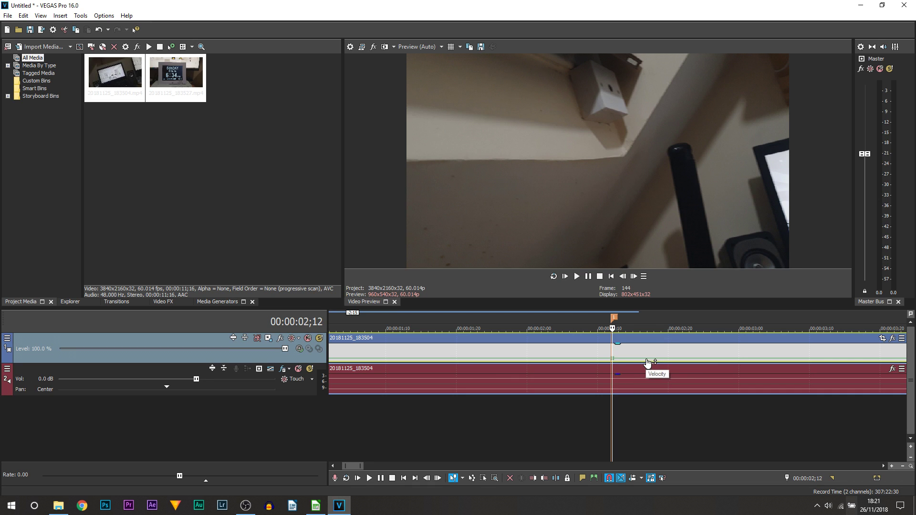
- Add a velocity point just past the marker and raise the first clip's speed there to 537%
{"action": "left_click_drag", "start_coordinate": [636, 350], "coordinate": [699, 356]}
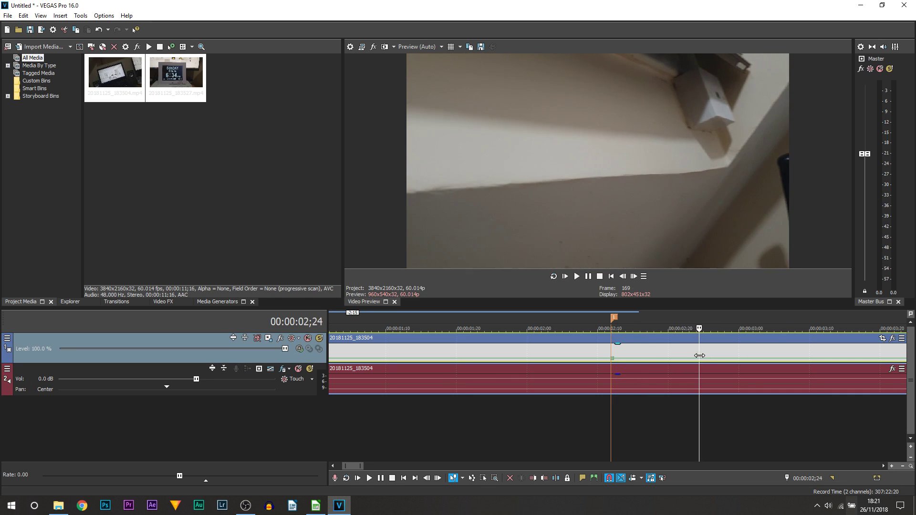
{"action": "double_click", "coordinate": [702, 363]}
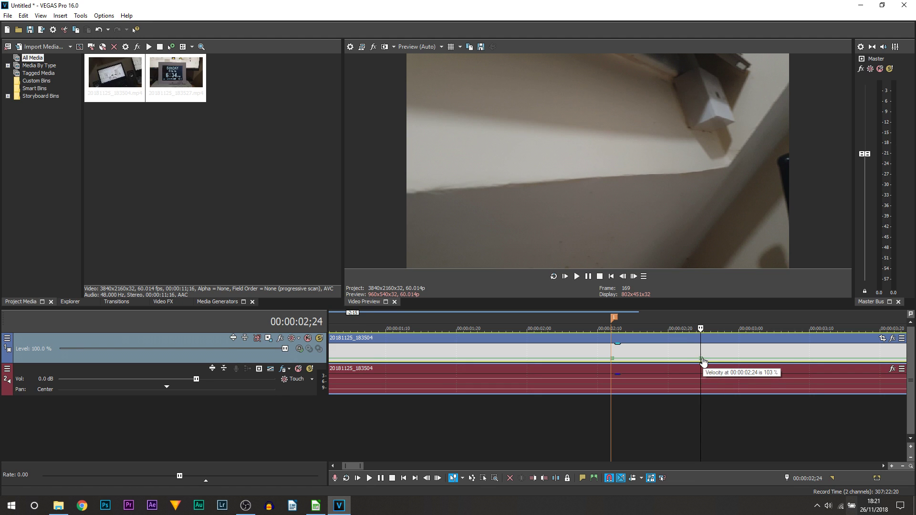
{"action": "left_click_drag", "start_coordinate": [704, 361], "coordinate": [704, 346]}
{"action": "scroll", "coordinate": [614, 355], "scroll_direction": "down", "scroll_amount": 2}
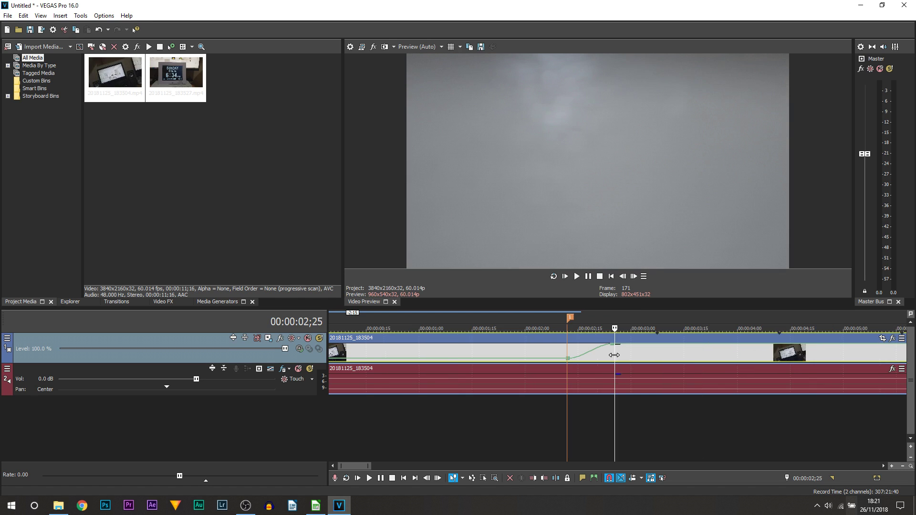
- Split the first clip at the playhead and delete the leftover tail
{"action": "key", "text": "s"}
{"action": "scroll", "coordinate": [616, 357], "scroll_direction": "down", "scroll_amount": 4}
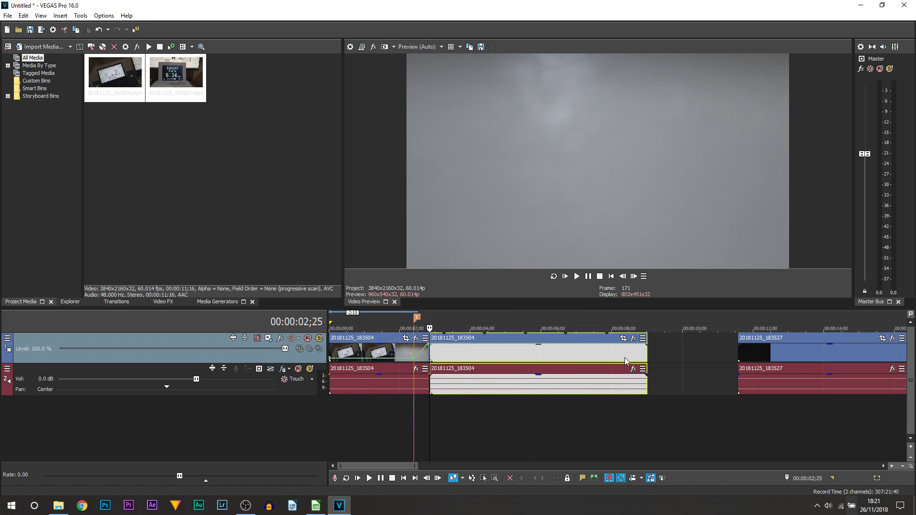
{"action": "left_click", "coordinate": [572, 350]}
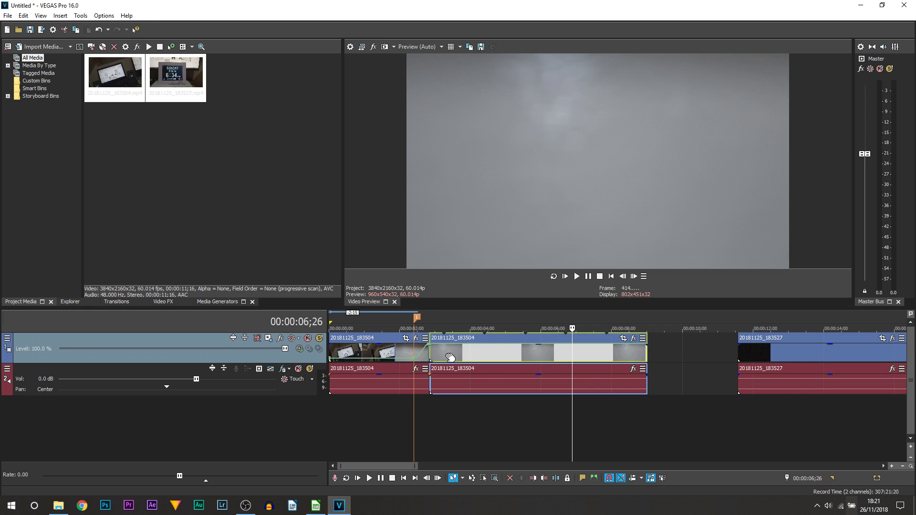
{"action": "key", "text": "Delete"}
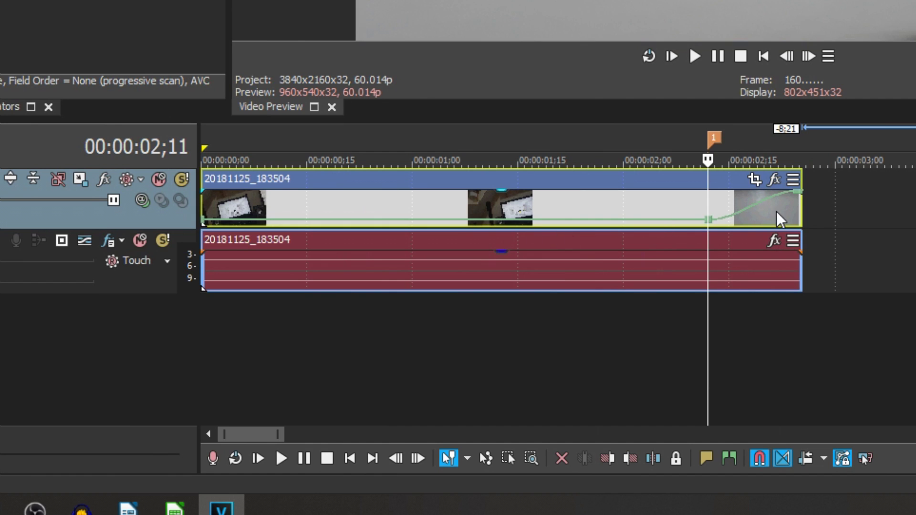
- Make the speed ramp a Fast curve and butt the second clip against the first clip's end
{"action": "right_click", "coordinate": [605, 349]}
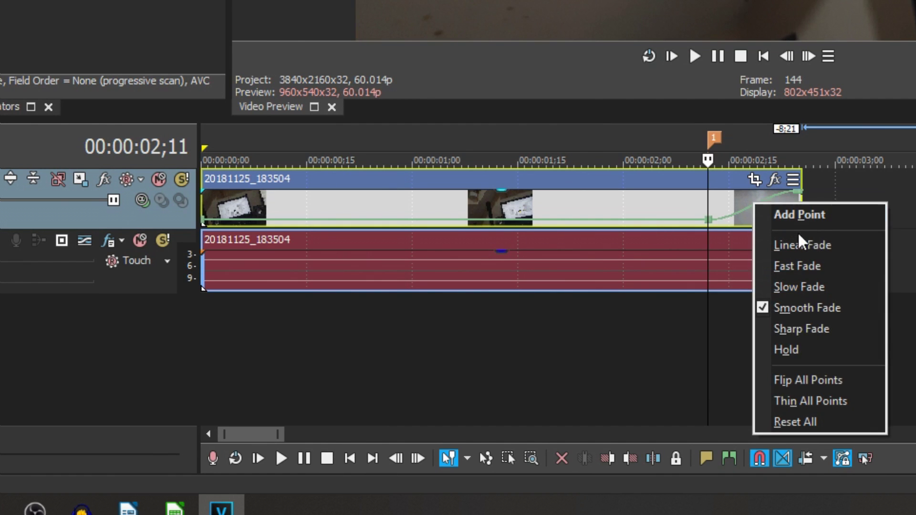
{"action": "left_click", "coordinate": [820, 266]}
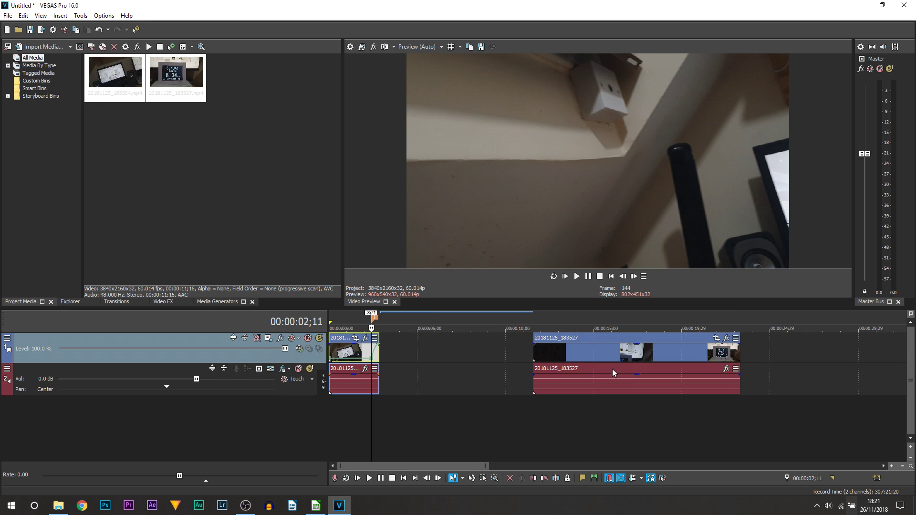
{"action": "left_click_drag", "start_coordinate": [612, 369], "coordinate": [390, 358]}
{"action": "left_click", "coordinate": [552, 354]}
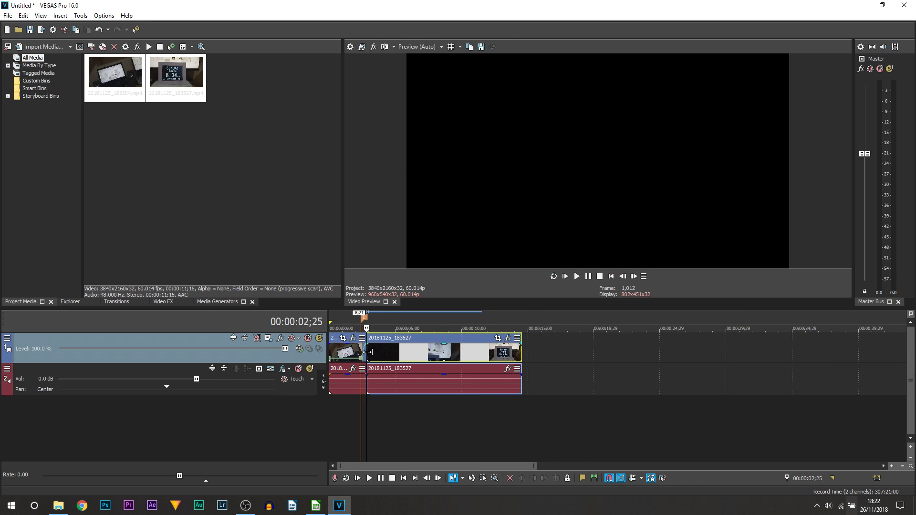
{"action": "left_click", "coordinate": [367, 352]}
{"action": "scroll", "coordinate": [488, 365], "scroll_direction": "up", "scroll_amount": 7}
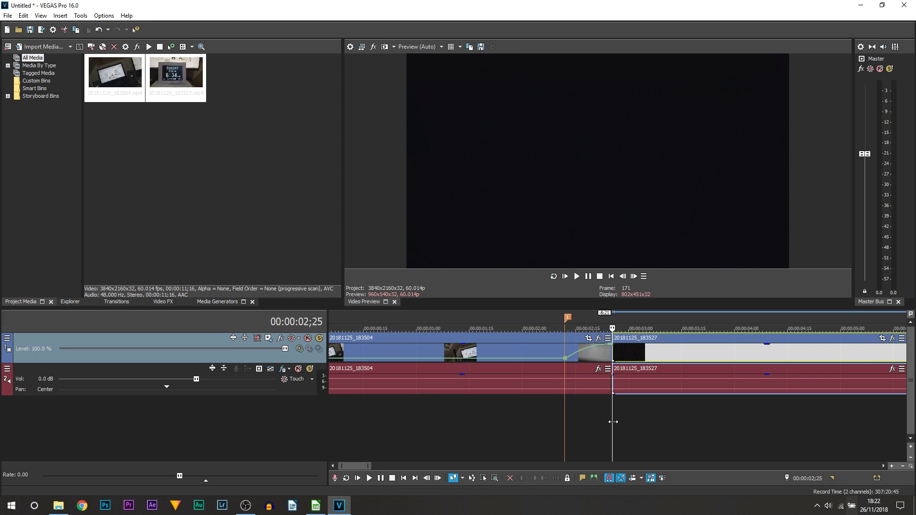
- Scrub the second clip to 00:00:05;26 and trim its start to that point
{"action": "left_click_drag", "start_coordinate": [613, 421], "coordinate": [845, 428]}
{"action": "scroll", "coordinate": [464, 409], "scroll_direction": "down", "scroll_amount": 4}
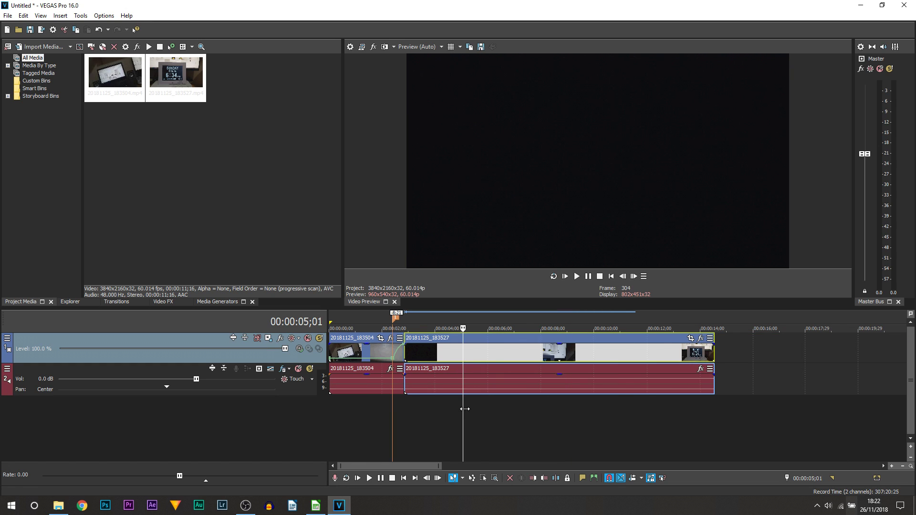
{"action": "left_click_drag", "start_coordinate": [465, 409], "coordinate": [485, 410]}
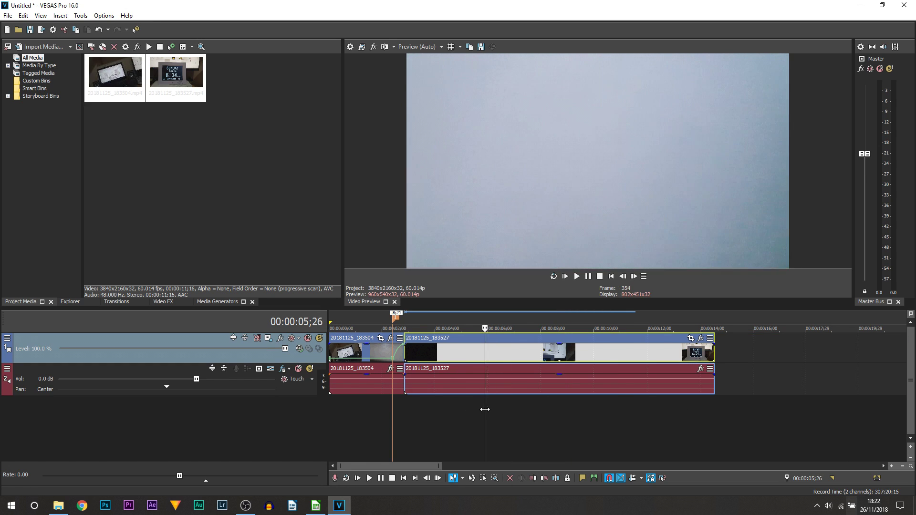
{"action": "mouse_move", "coordinate": [404, 353]}
{"action": "left_mouse_down"}
{"action": "mouse_move", "coordinate": [485, 354]}
{"action": "mouse_move", "coordinate": [409, 353]}
{"action": "left_mouse_up"}
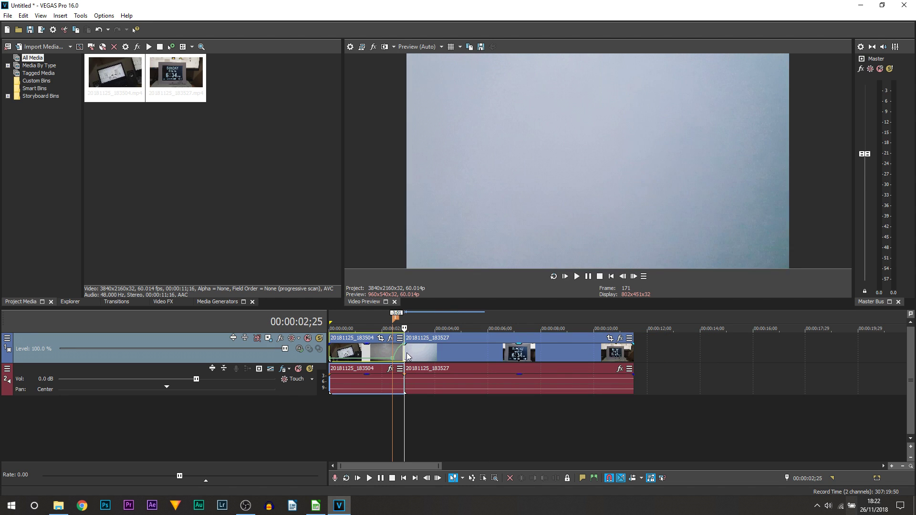
- Give clip 20181125_183527 a Velocity envelope raised to 1,000%
{"action": "right_click", "coordinate": [406, 353]}
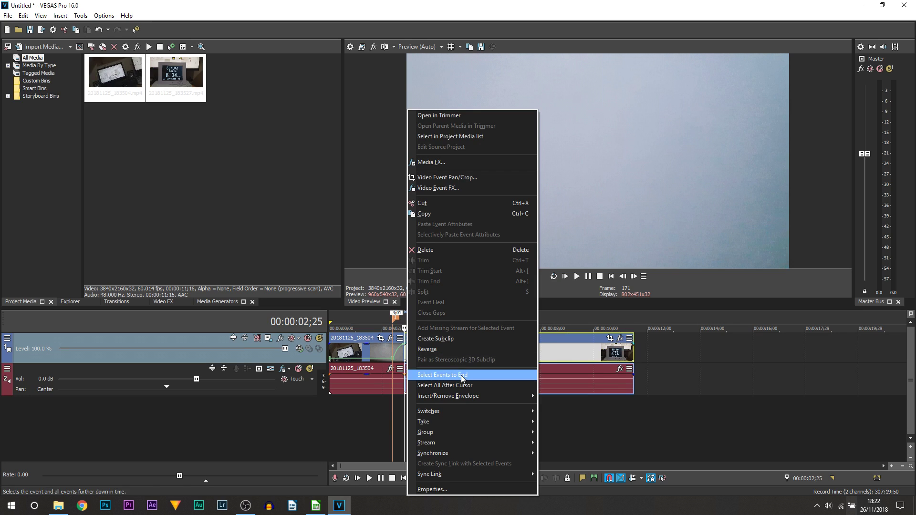
{"action": "mouse_move", "coordinate": [489, 396]}
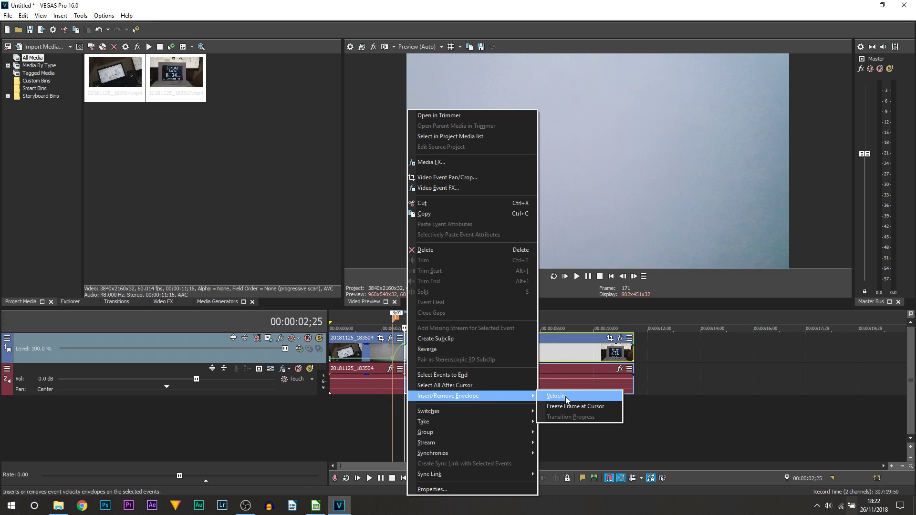
{"action": "left_click", "coordinate": [567, 398]}
{"action": "scroll", "coordinate": [530, 394], "scroll_direction": "up", "scroll_amount": 5}
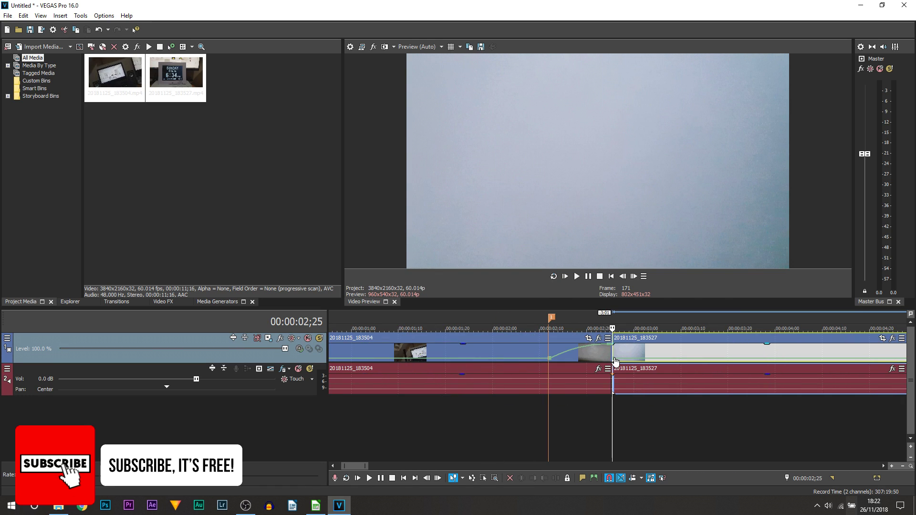
{"action": "left_click_drag", "start_coordinate": [615, 362], "coordinate": [608, 305]}
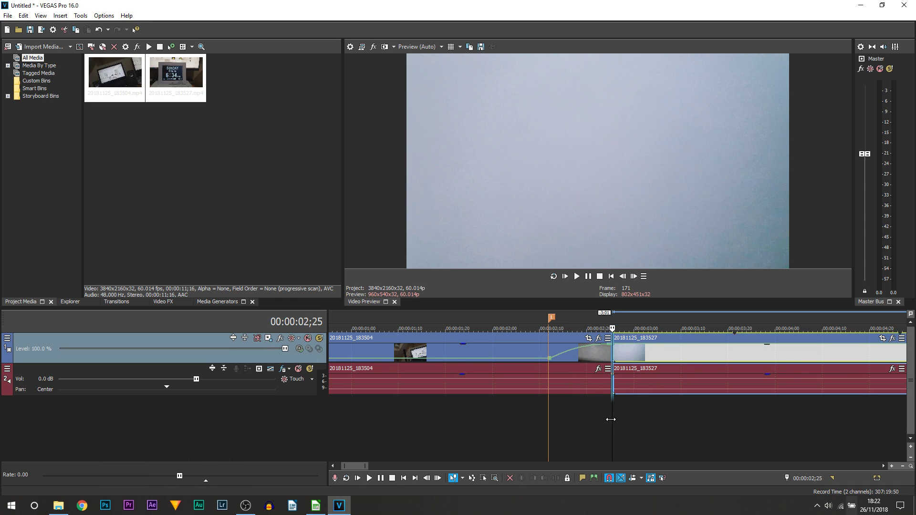
{"action": "left_click_drag", "start_coordinate": [615, 419], "coordinate": [662, 422]}
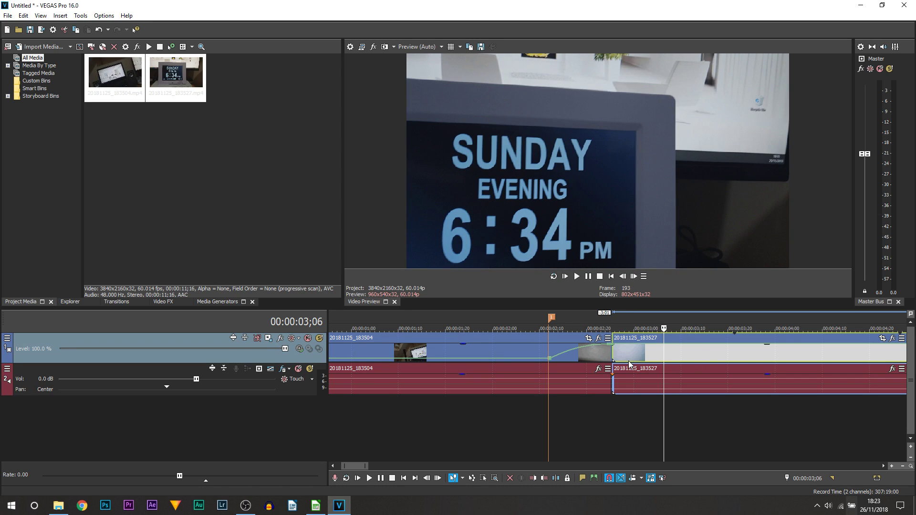
- Drop a marker at 03;06 and set the velocity point there back to normal speed
{"action": "key", "text": "m"}
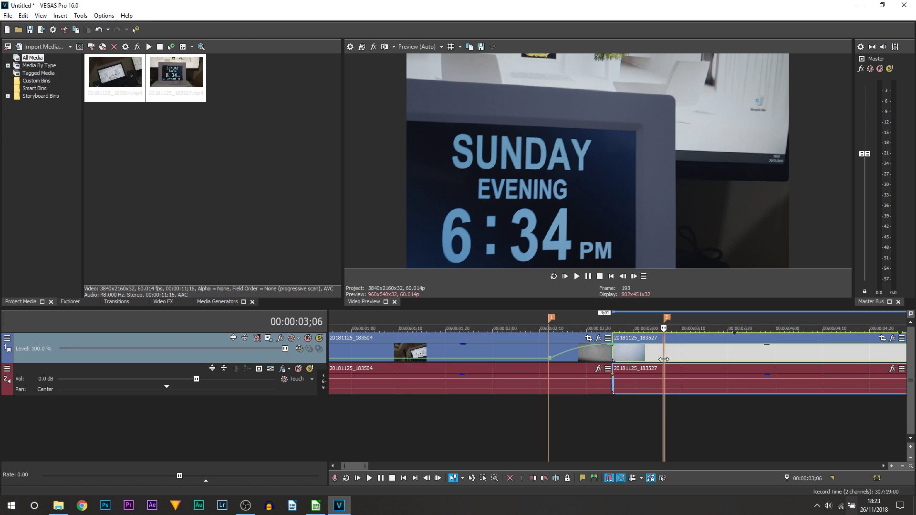
{"action": "scroll", "coordinate": [672, 366], "scroll_direction": "up", "scroll_amount": 2}
{"action": "scroll", "coordinate": [633, 365], "scroll_direction": "up", "scroll_amount": 1}
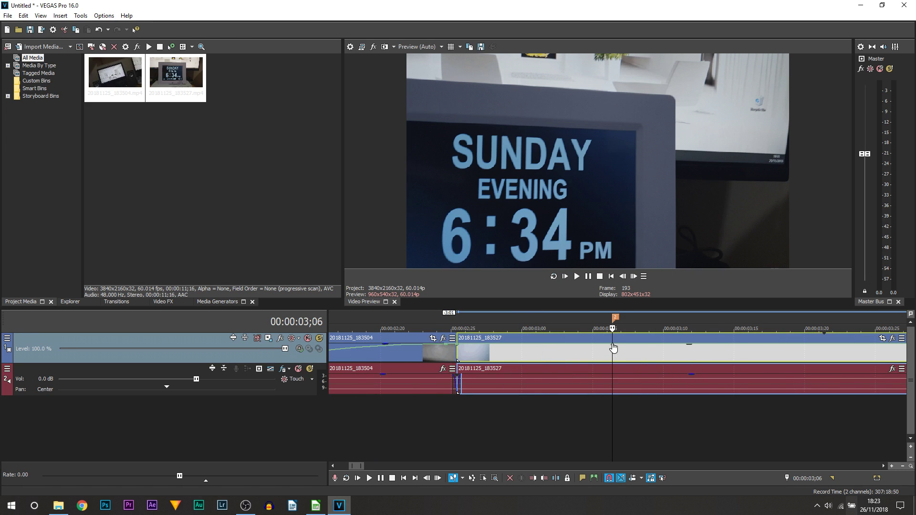
{"action": "mouse_move", "coordinate": [613, 348]}
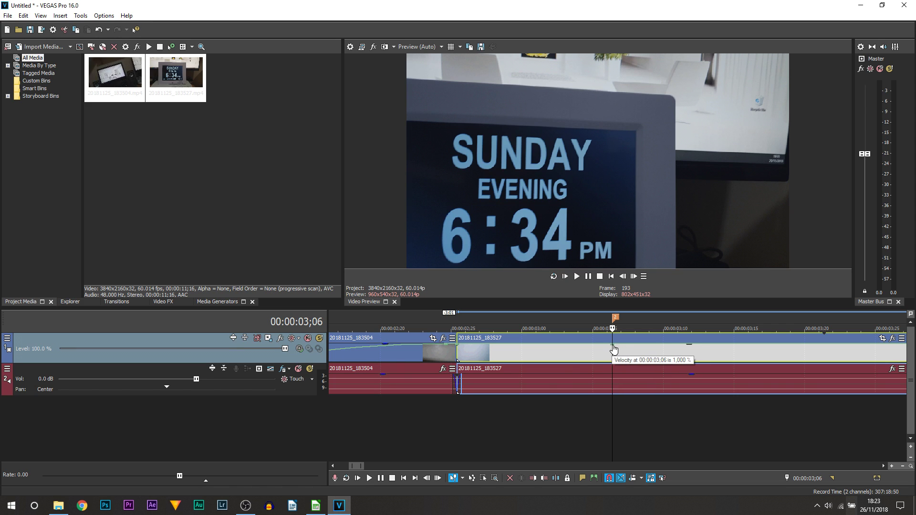
{"action": "right_click", "coordinate": [613, 350]}
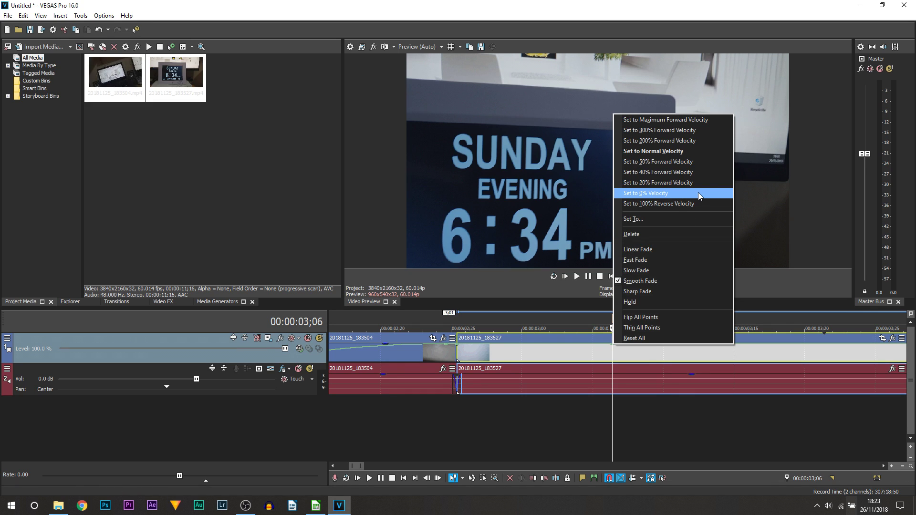
{"action": "left_click", "coordinate": [703, 151]}
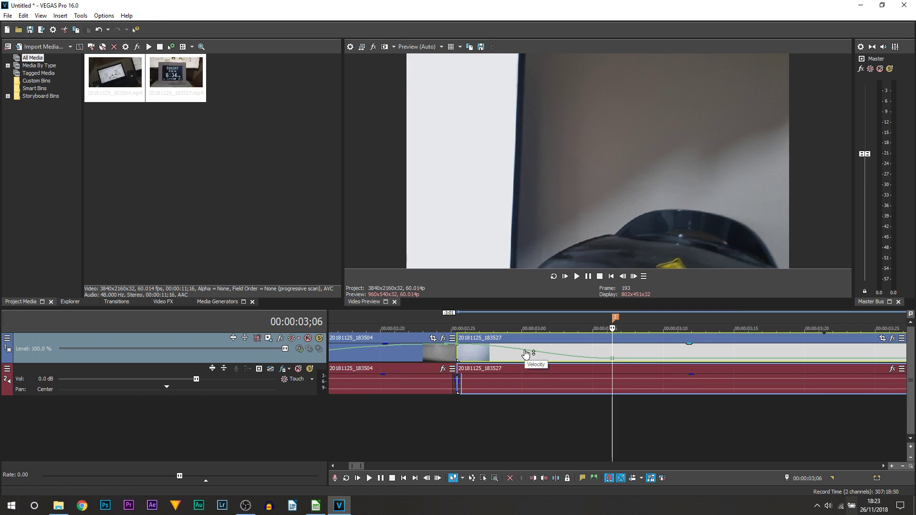
{"action": "right_click", "coordinate": [525, 353]}
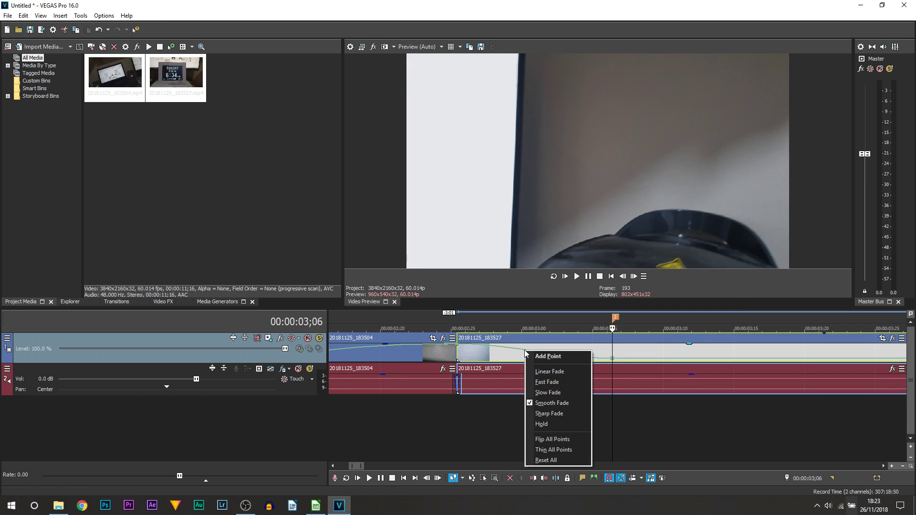
- Make the second clip's speed ramp a Fast Fade curve and scrub the transition to check it
{"action": "left_click", "coordinate": [557, 381]}
{"action": "scroll", "coordinate": [533, 387], "scroll_direction": "down", "scroll_amount": 6}
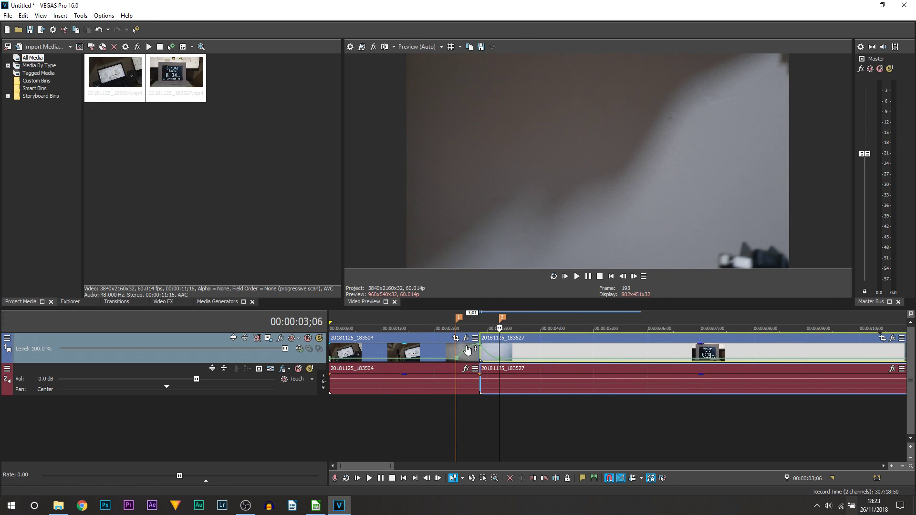
{"action": "left_click_drag", "start_coordinate": [468, 351], "coordinate": [479, 351]}
{"action": "scroll", "coordinate": [516, 425], "scroll_direction": "down", "scroll_amount": 2}
{"action": "mouse_move", "coordinate": [442, 421]}
{"action": "left_mouse_down"}
{"action": "mouse_move", "coordinate": [415, 421]}
{"action": "mouse_move", "coordinate": [450, 422]}
{"action": "mouse_move", "coordinate": [442, 422]}
{"action": "left_mouse_up"}
{"action": "scroll", "coordinate": [442, 422], "scroll_direction": "up", "scroll_amount": 5}
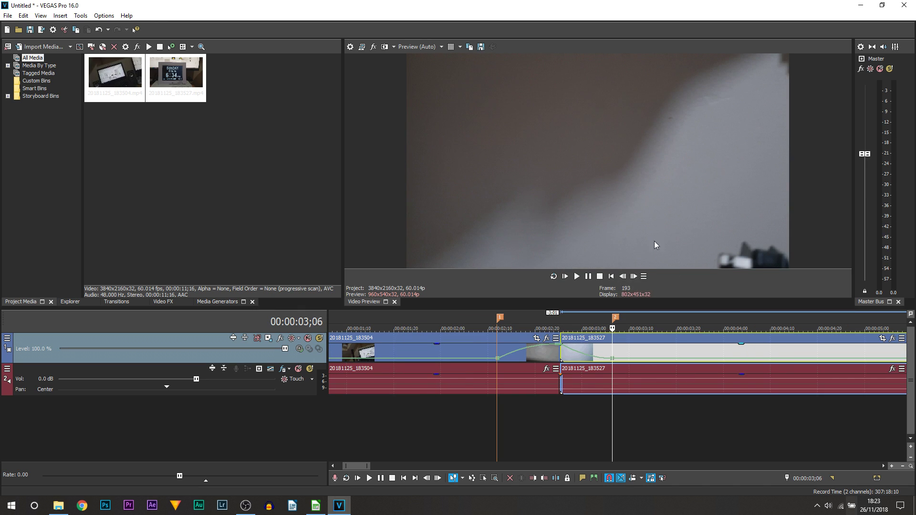
- Shift the speed point later to 03;08 and reset it to normal velocity
{"action": "left_click_drag", "start_coordinate": [613, 361], "coordinate": [814, 360]}
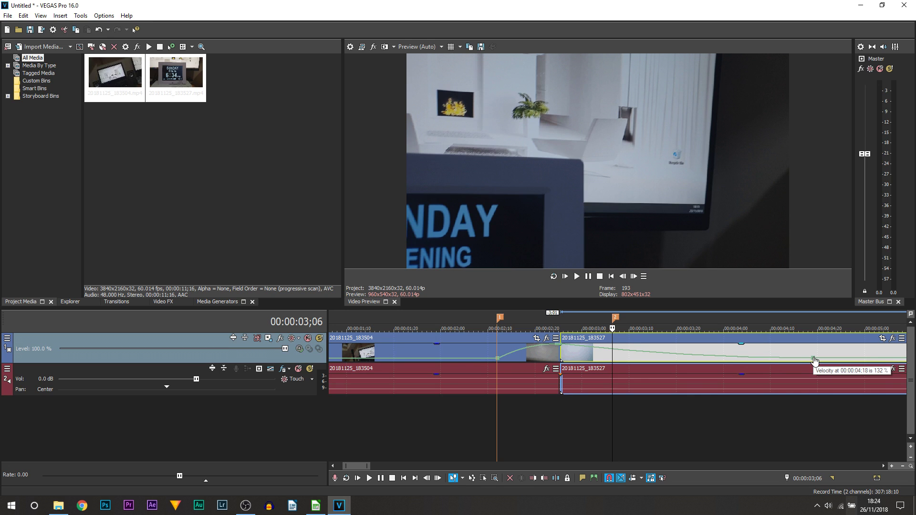
{"action": "right_click", "coordinate": [813, 358]}
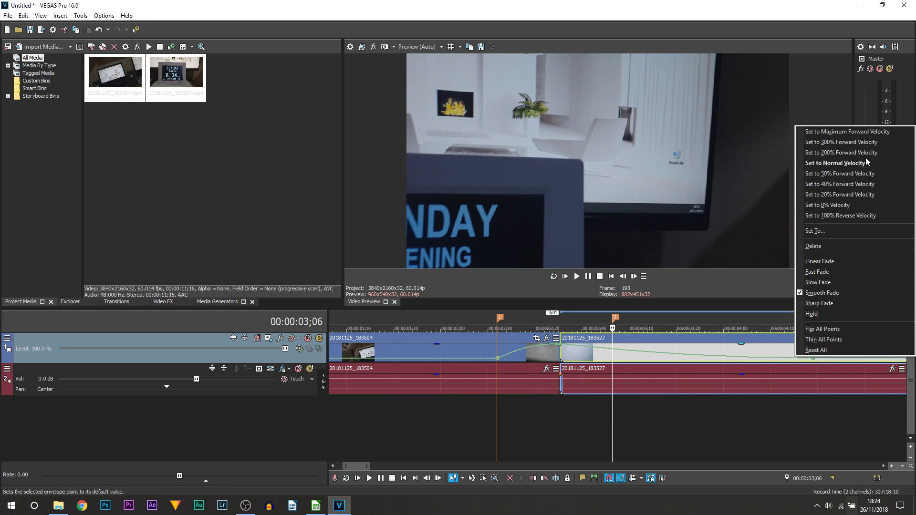
{"action": "left_click", "coordinate": [857, 165]}
{"action": "scroll", "coordinate": [528, 427], "scroll_direction": "down", "scroll_amount": 10}
{"action": "left_click", "coordinate": [345, 454]}
{"action": "scroll", "coordinate": [525, 371], "scroll_direction": "up", "scroll_amount": 8}
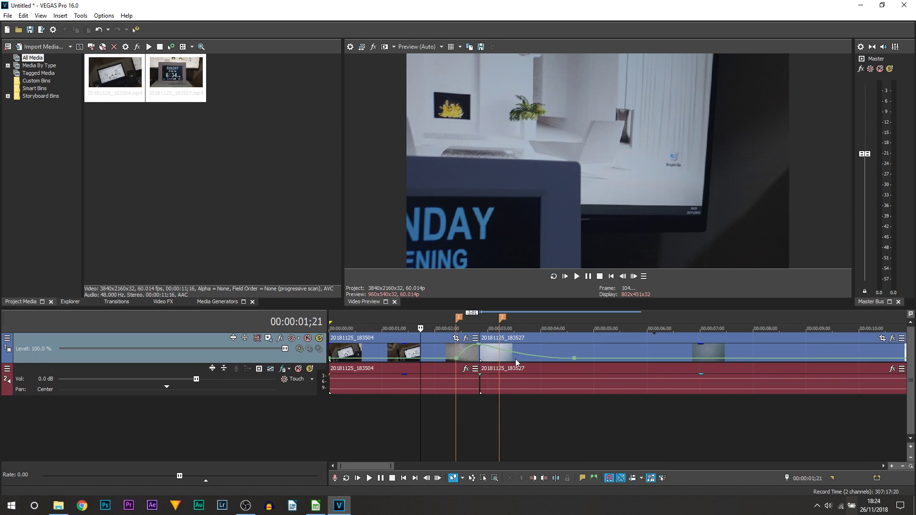
{"action": "double_click", "coordinate": [513, 389]}
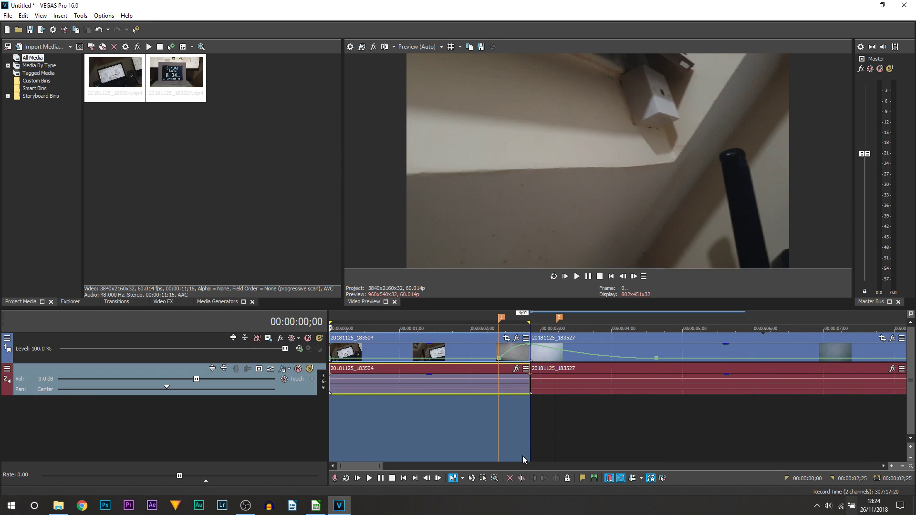
- Set a time selection from 1;25 to 3;12 and play the transition range
{"action": "left_click_drag", "start_coordinate": [530, 445], "coordinate": [700, 436]}
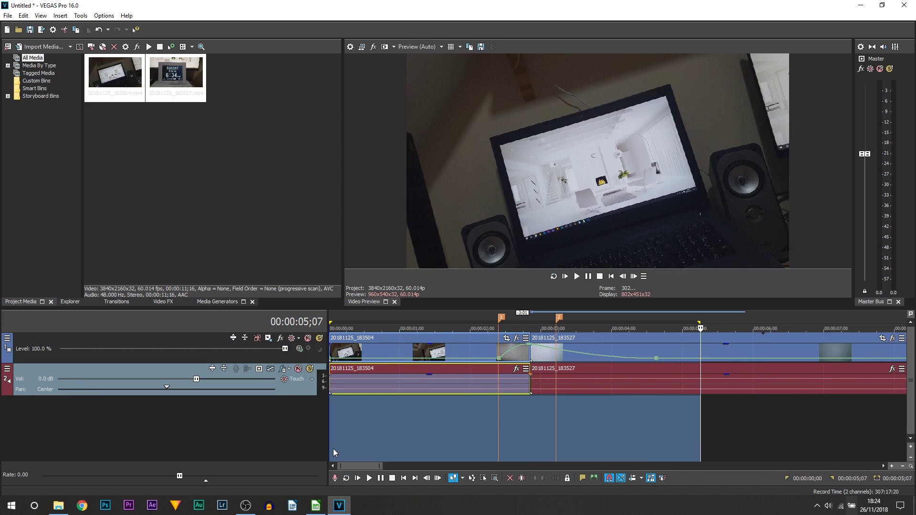
{"action": "left_click_drag", "start_coordinate": [333, 450], "coordinate": [461, 453]}
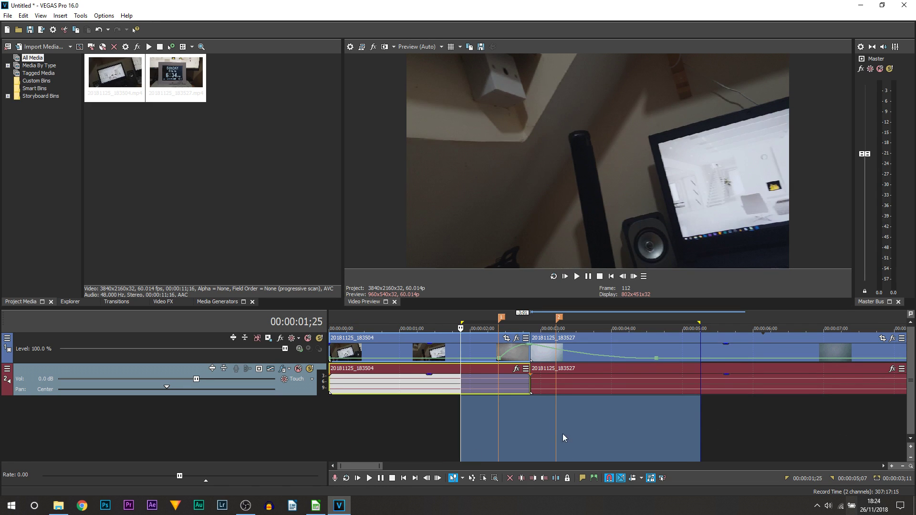
{"action": "left_click_drag", "start_coordinate": [571, 430], "coordinate": [461, 430]}
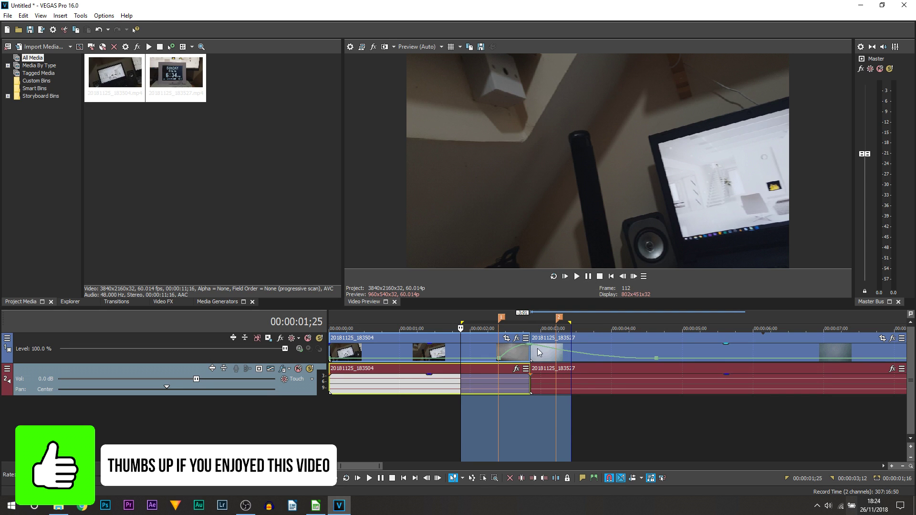
{"action": "left_click", "coordinate": [589, 277]}
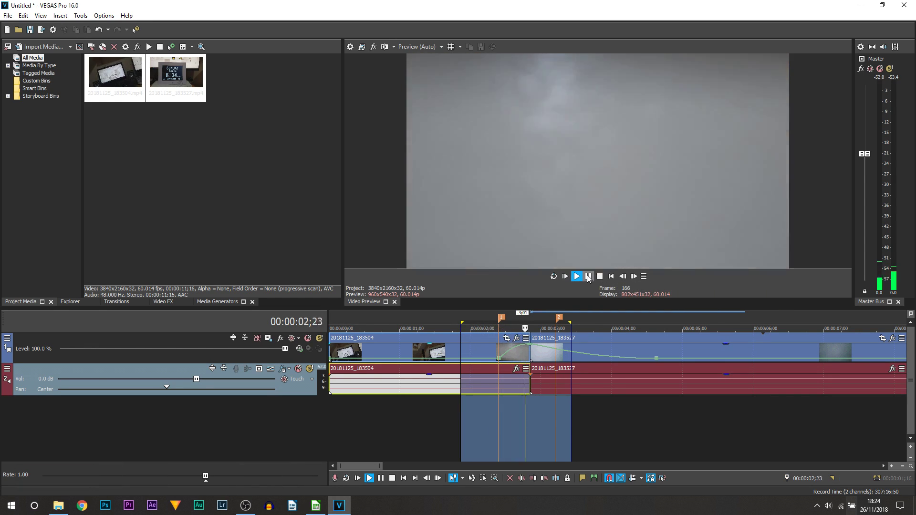
- Replay the transition from 2;03 and pause on the clock clip at 4;20
{"action": "left_click", "coordinate": [480, 425]}
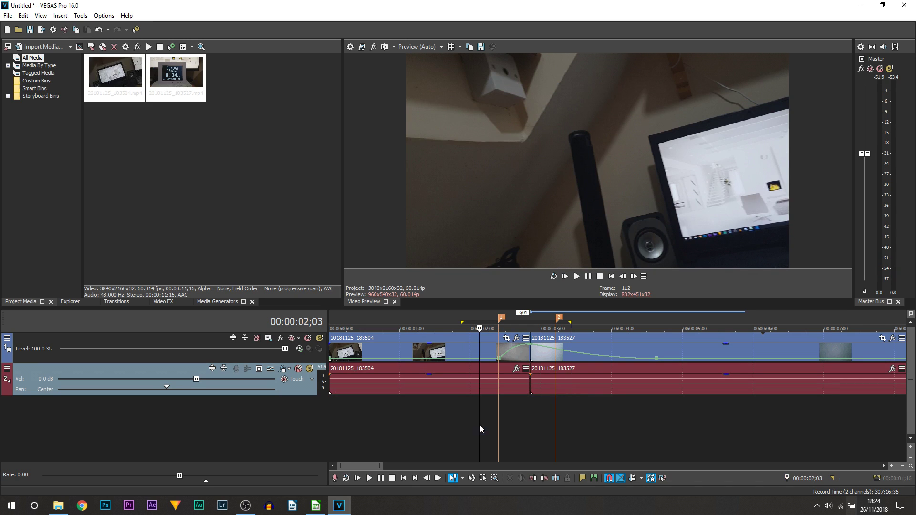
{"action": "left_click", "coordinate": [590, 279]}
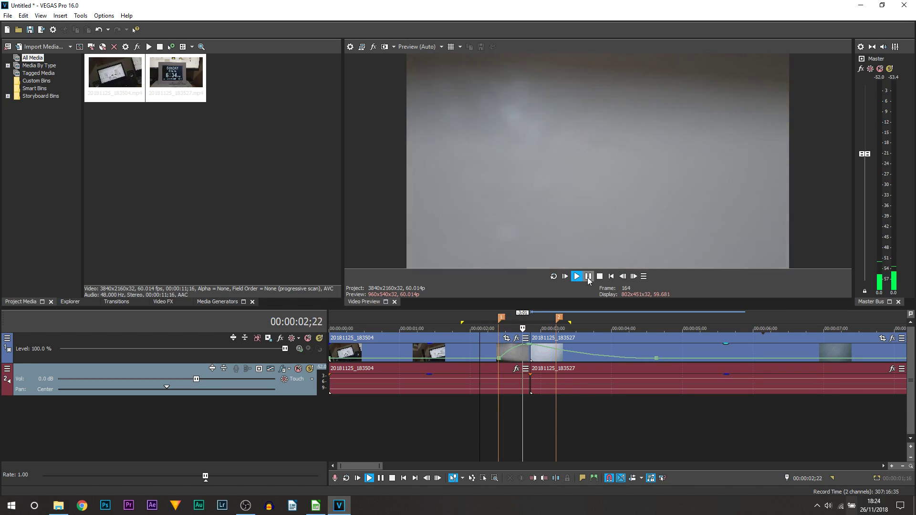
{"action": "left_click", "coordinate": [589, 279]}
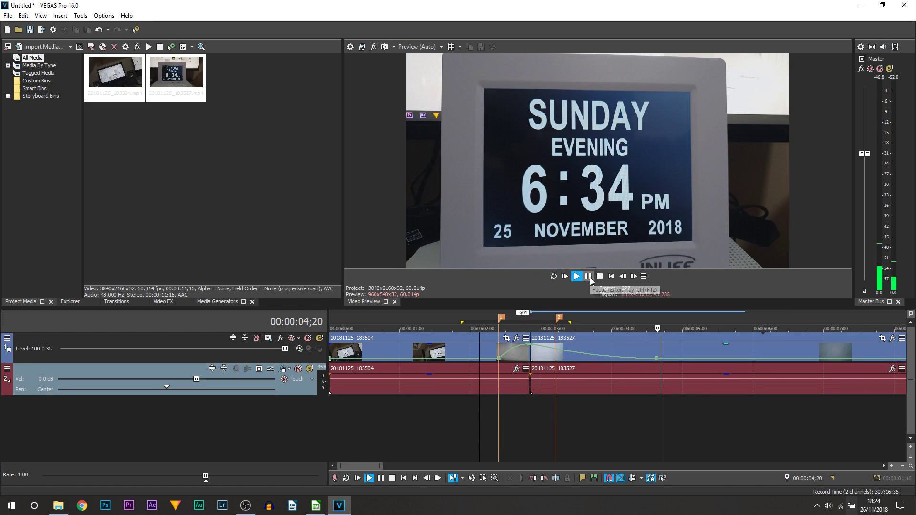